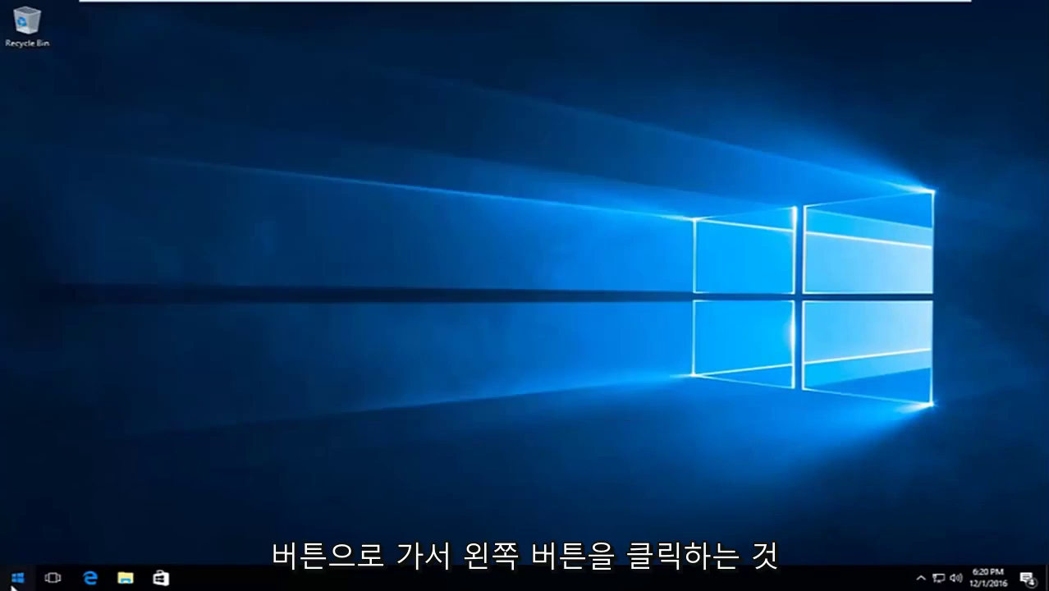
- Search the Start menu for 'computer' and open This PC from the results
{"action": "left_click", "coordinate": [16, 578]}
{"action": "type", "text": "comp"}
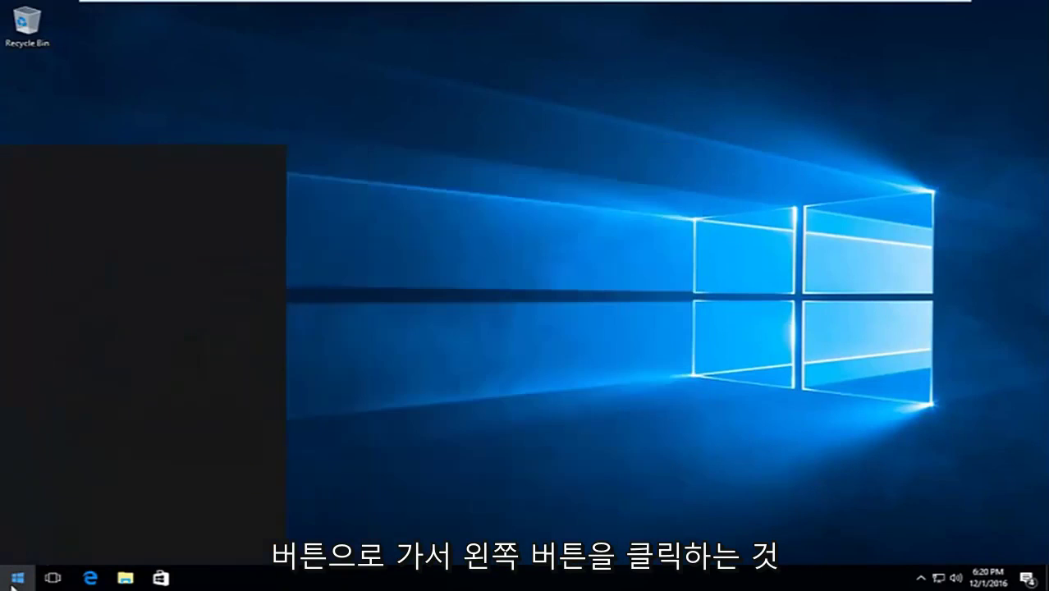
{"action": "type", "text": "uter"}
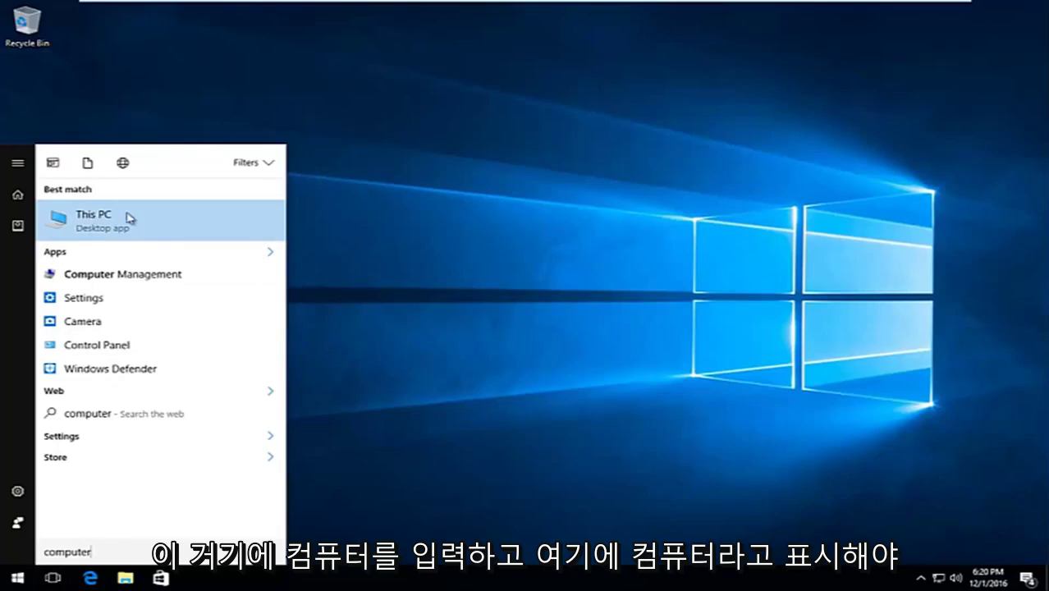
{"action": "left_click", "coordinate": [93, 225]}
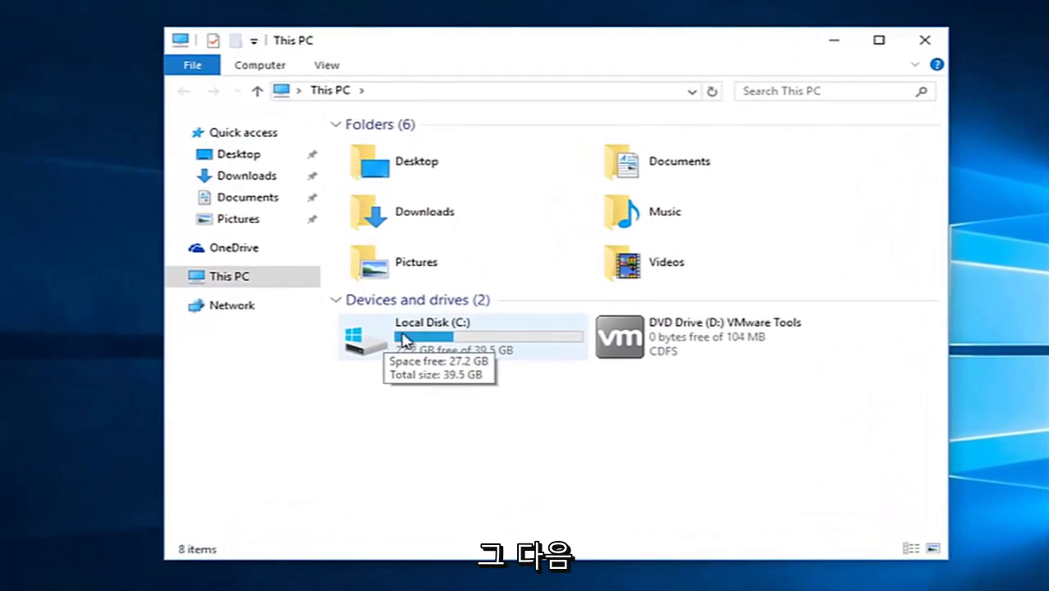
- Open Local Disk (C:) Properties and display its Security tab
{"action": "right_click", "coordinate": [427, 348]}
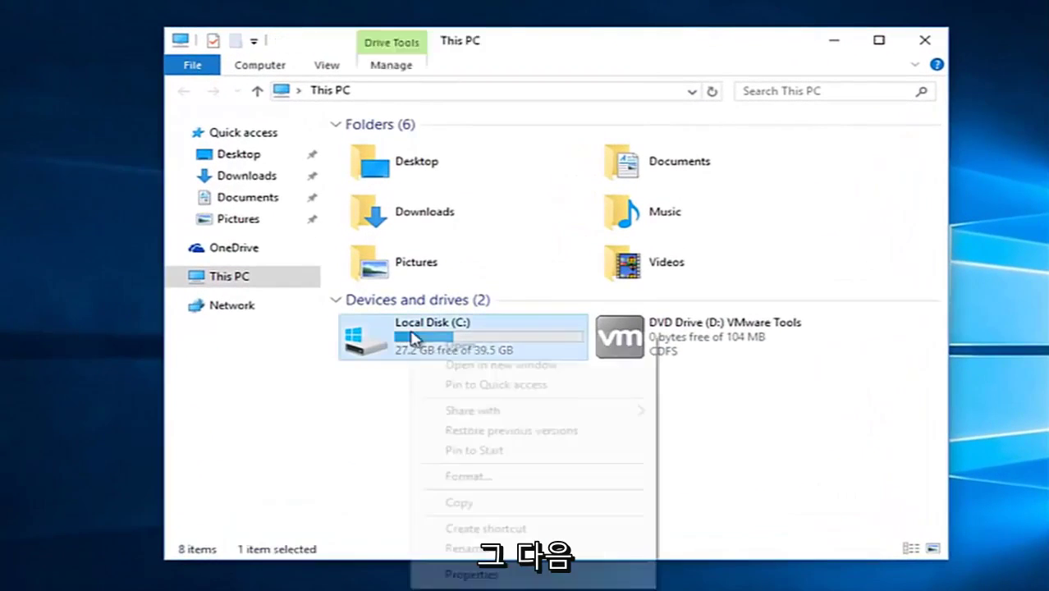
{"action": "left_click", "coordinate": [484, 570]}
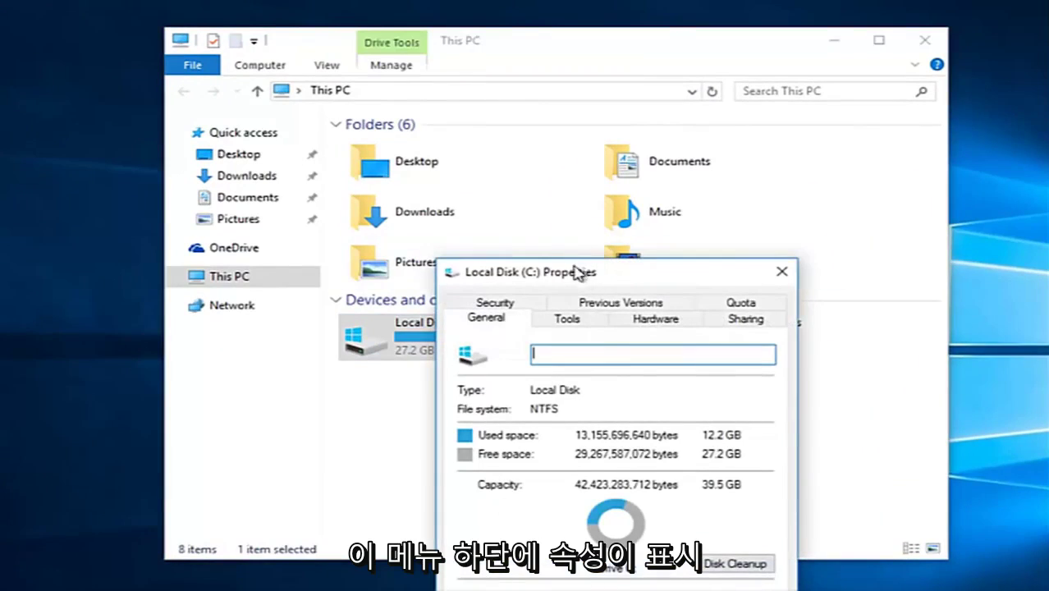
{"action": "left_click_drag", "start_coordinate": [578, 272], "coordinate": [535, 135]}
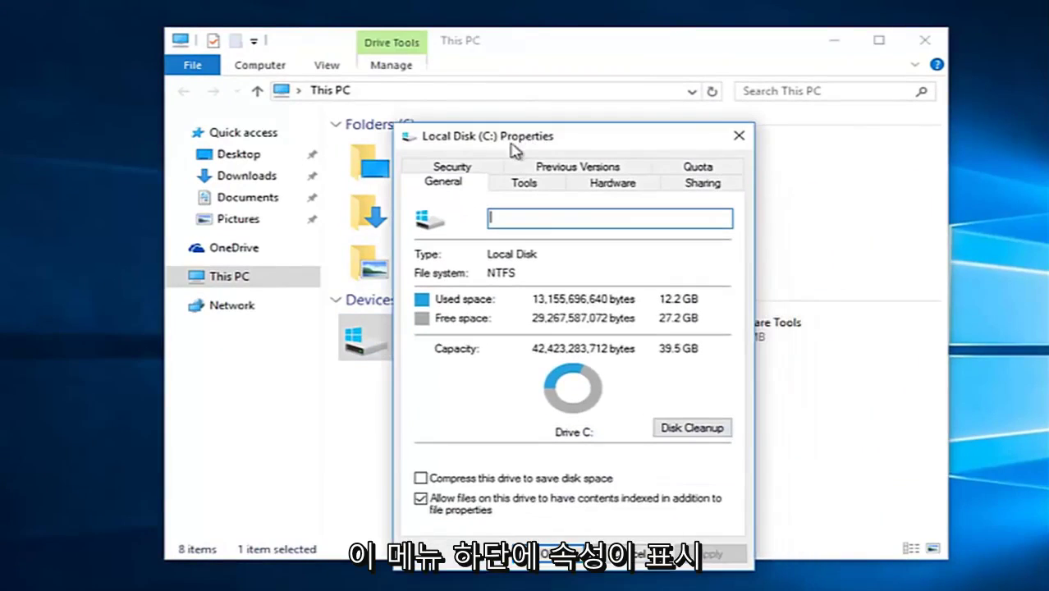
{"action": "left_click", "coordinate": [457, 168]}
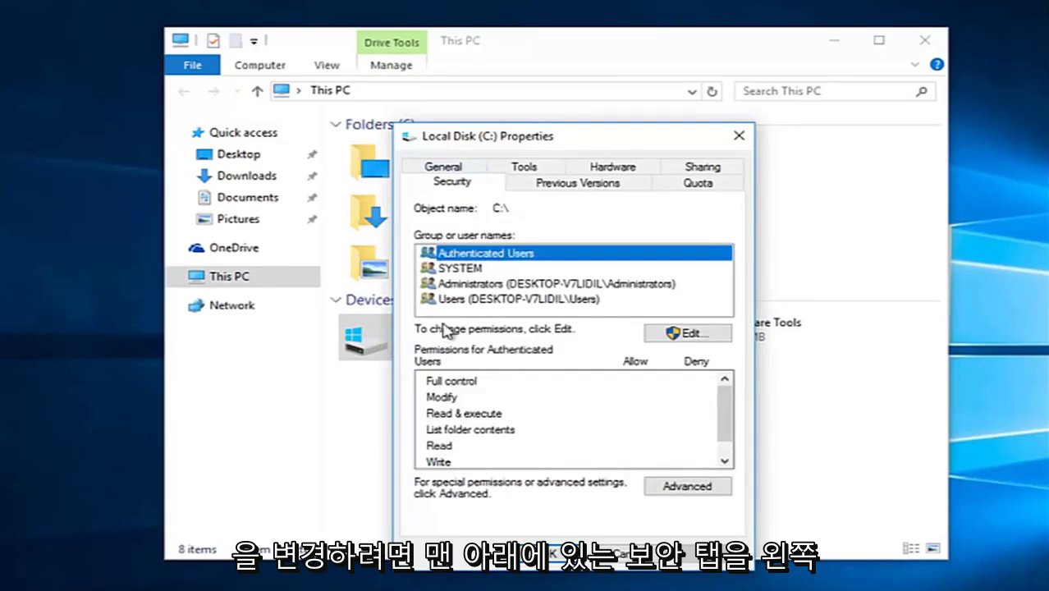
- Open the advanced Select Users or Groups search from the C: drive permission editor
{"action": "left_click", "coordinate": [673, 335]}
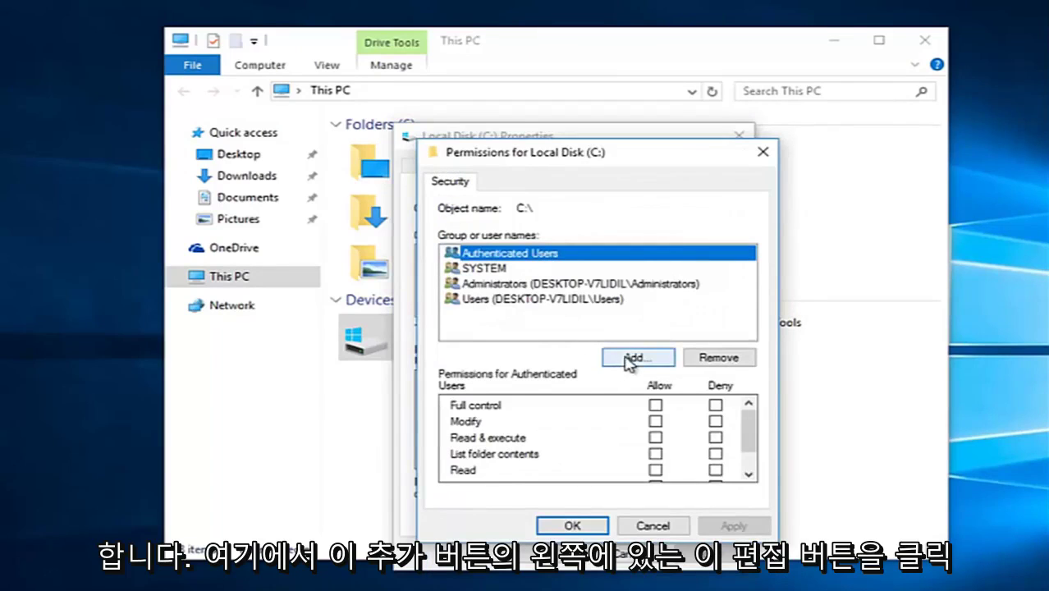
{"action": "left_click", "coordinate": [630, 360]}
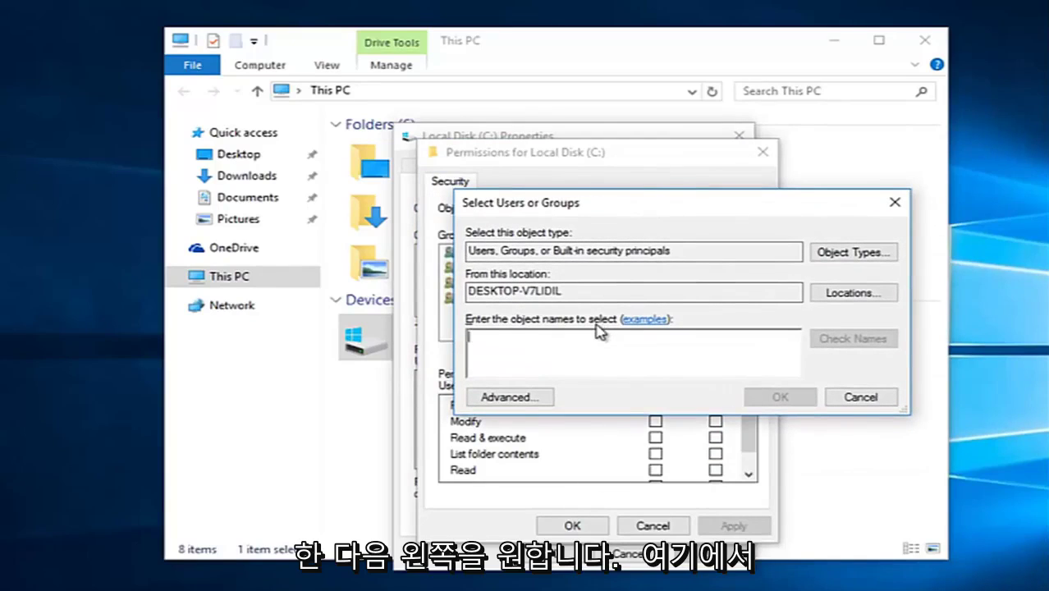
{"action": "left_click", "coordinate": [489, 399]}
{"action": "left_click_drag", "start_coordinate": [616, 213], "coordinate": [616, 142]}
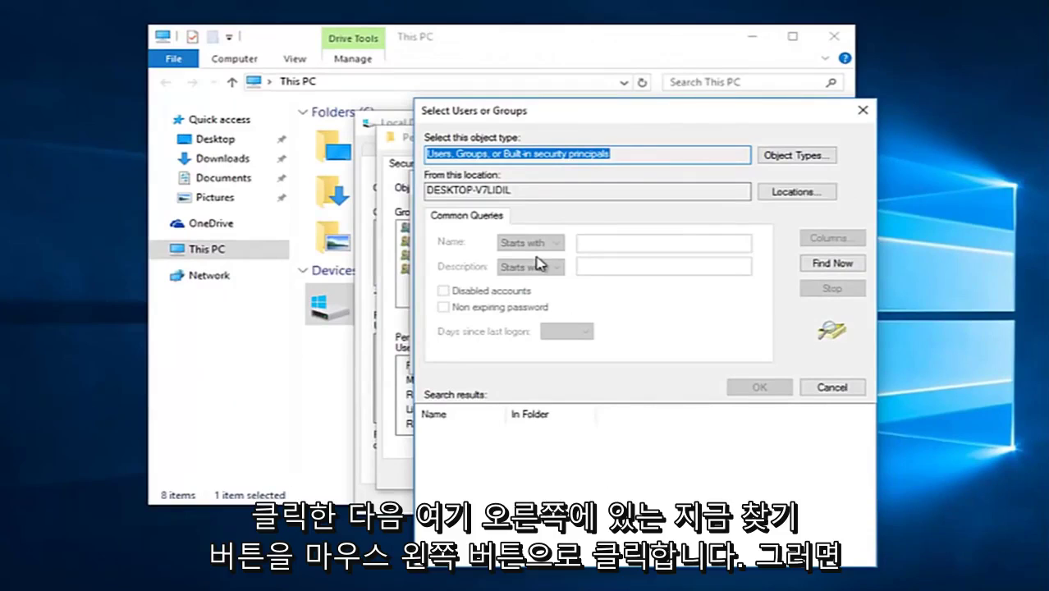
- List all available users and groups and select Everyone
{"action": "left_click", "coordinate": [821, 271]}
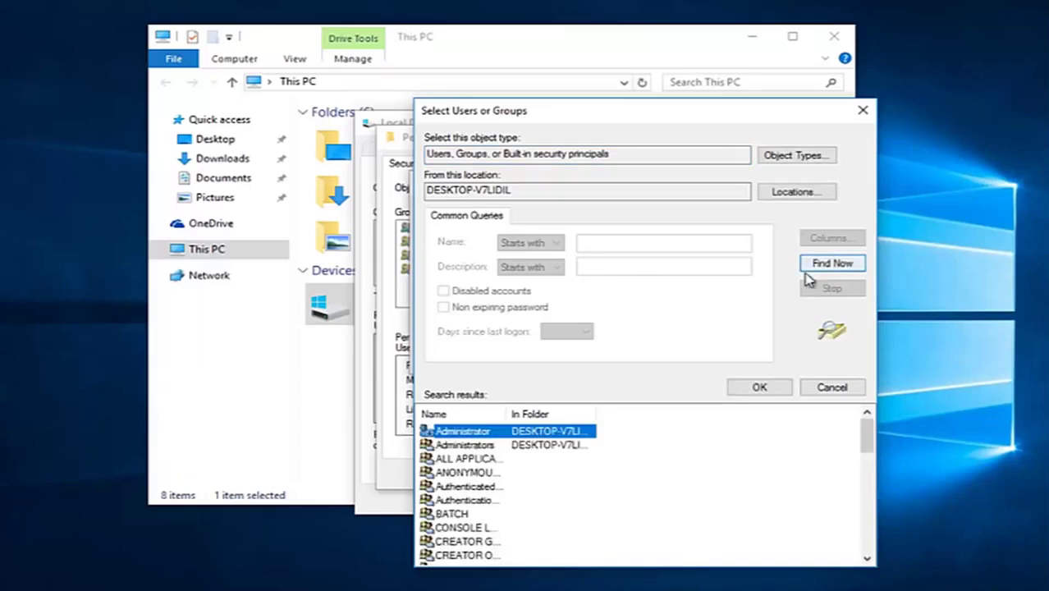
{"action": "left_click_drag", "start_coordinate": [867, 429], "coordinate": [877, 467]}
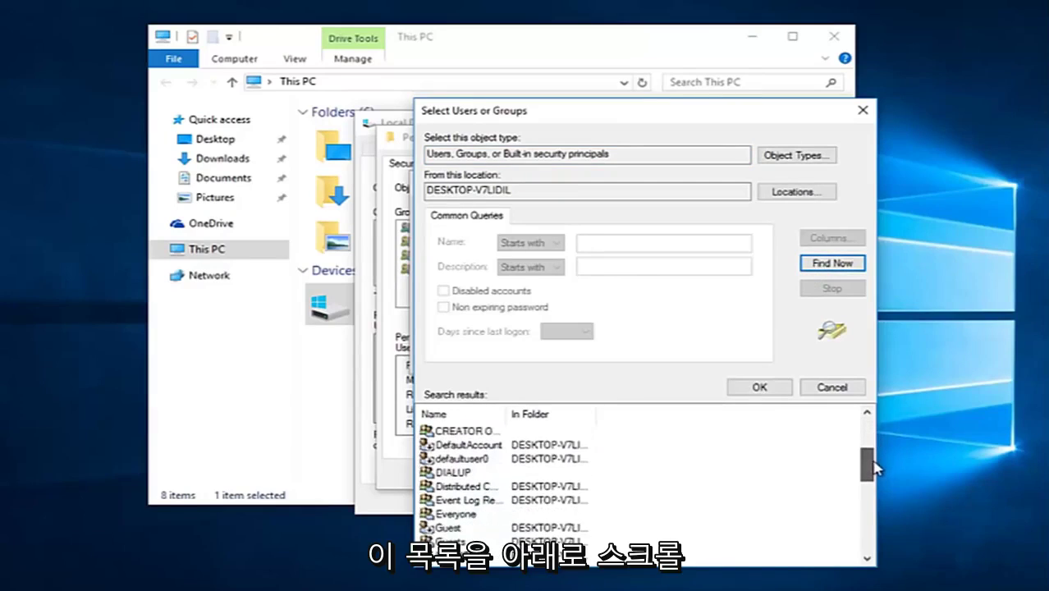
{"action": "left_click", "coordinate": [452, 516]}
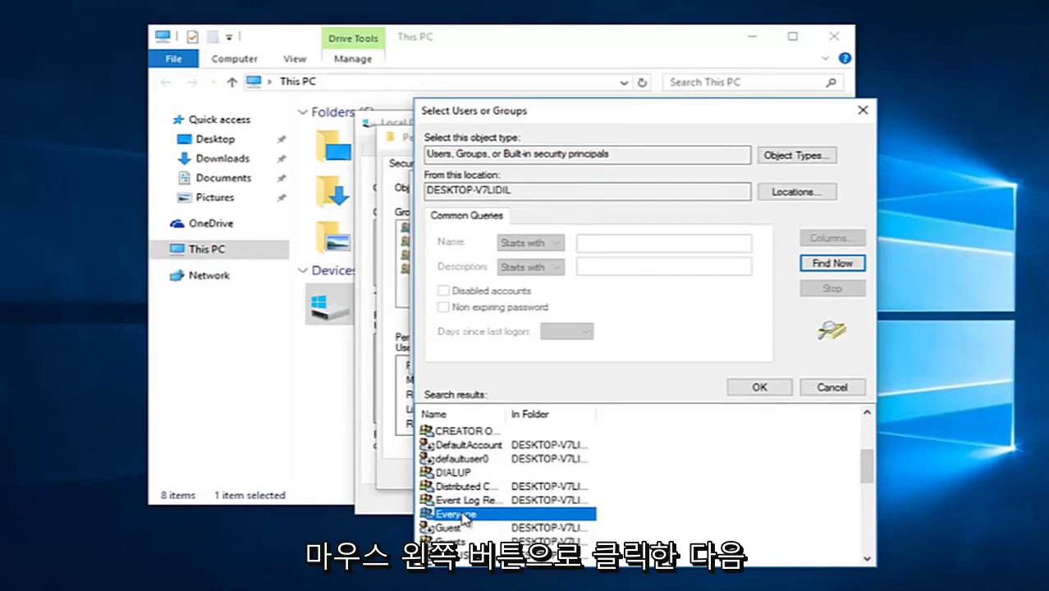
- Add Everyone to the C: drive permission entries with Full control allowed
{"action": "left_click", "coordinate": [748, 387]}
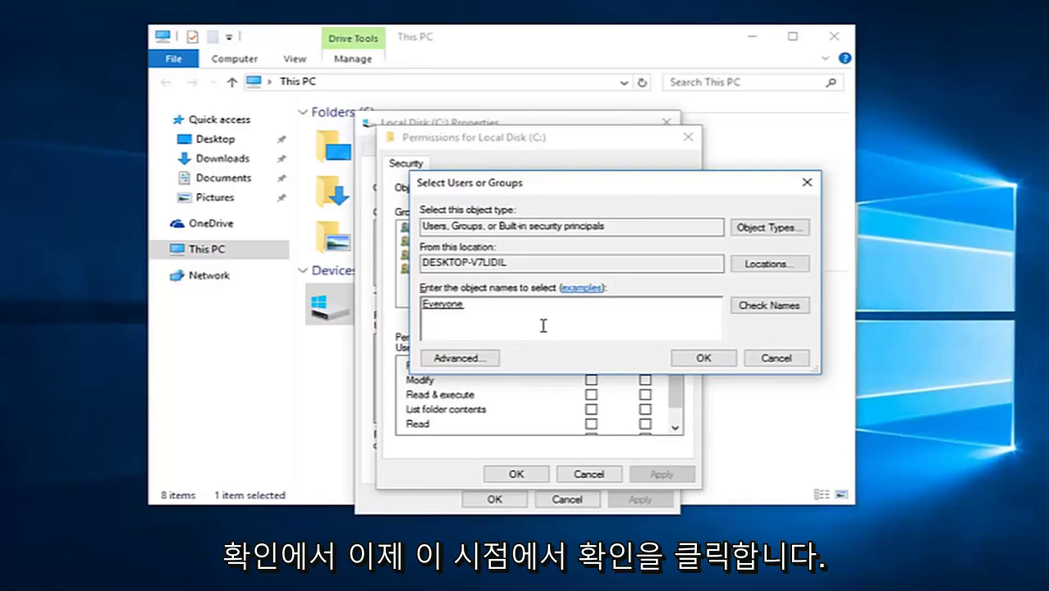
{"action": "left_click", "coordinate": [703, 358]}
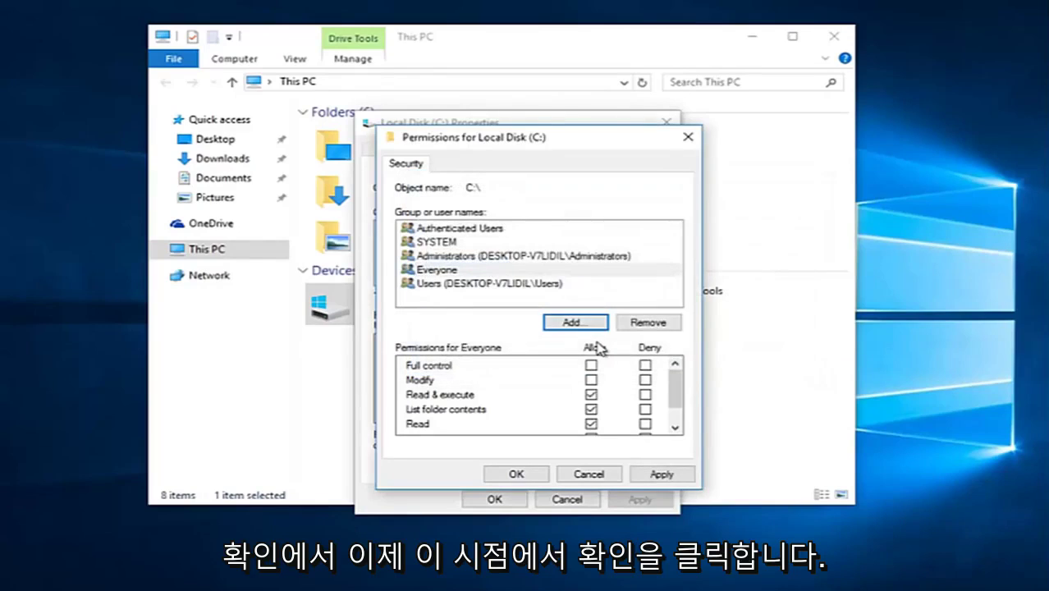
{"action": "left_click", "coordinate": [435, 274]}
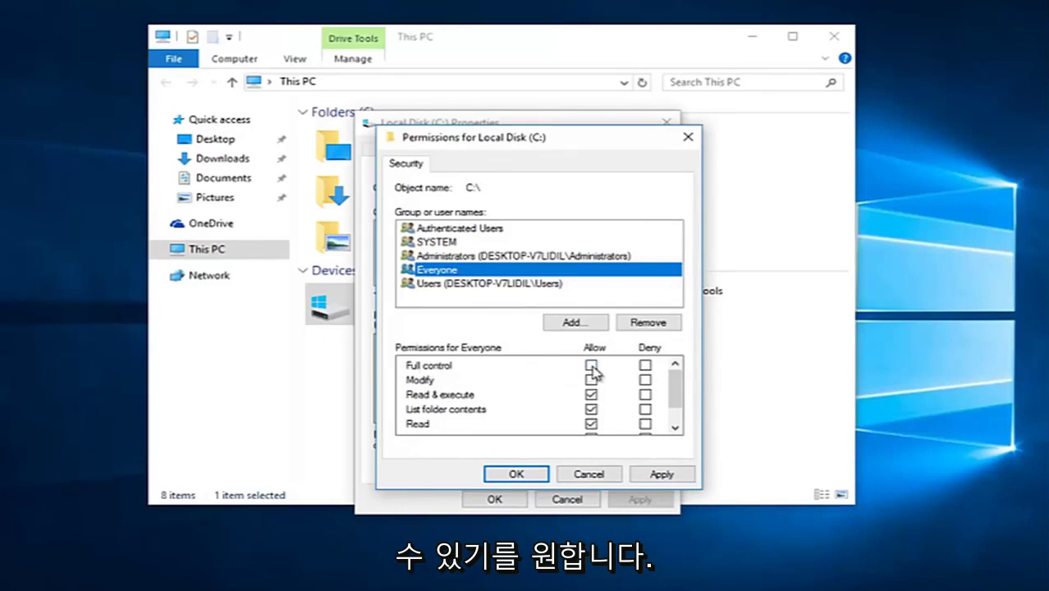
{"action": "left_click", "coordinate": [591, 366]}
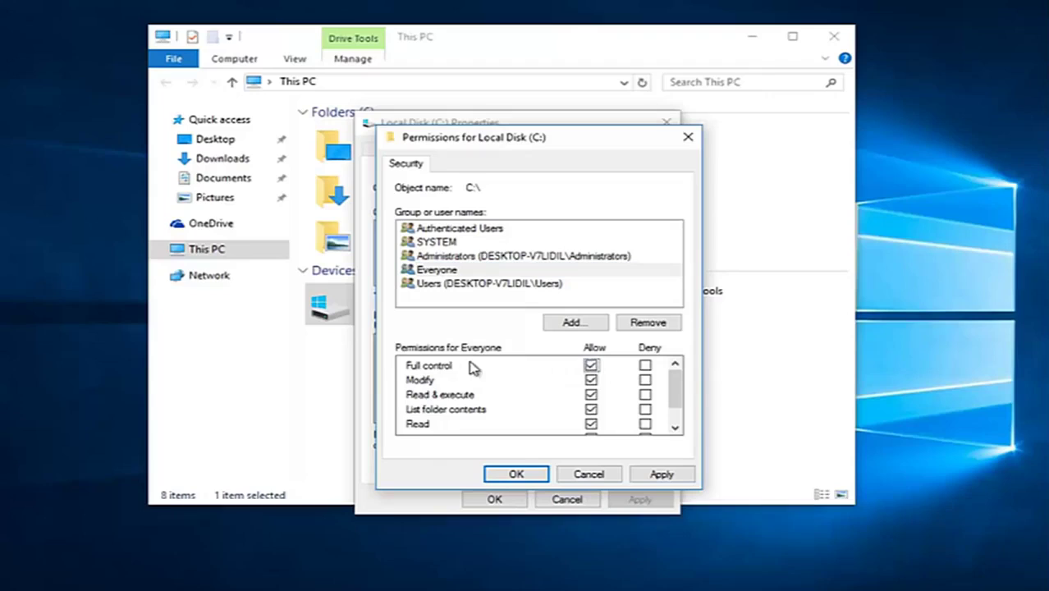
- Apply the permission changes, accept the Windows Security warning, and close both permission windows
{"action": "left_click", "coordinate": [438, 272]}
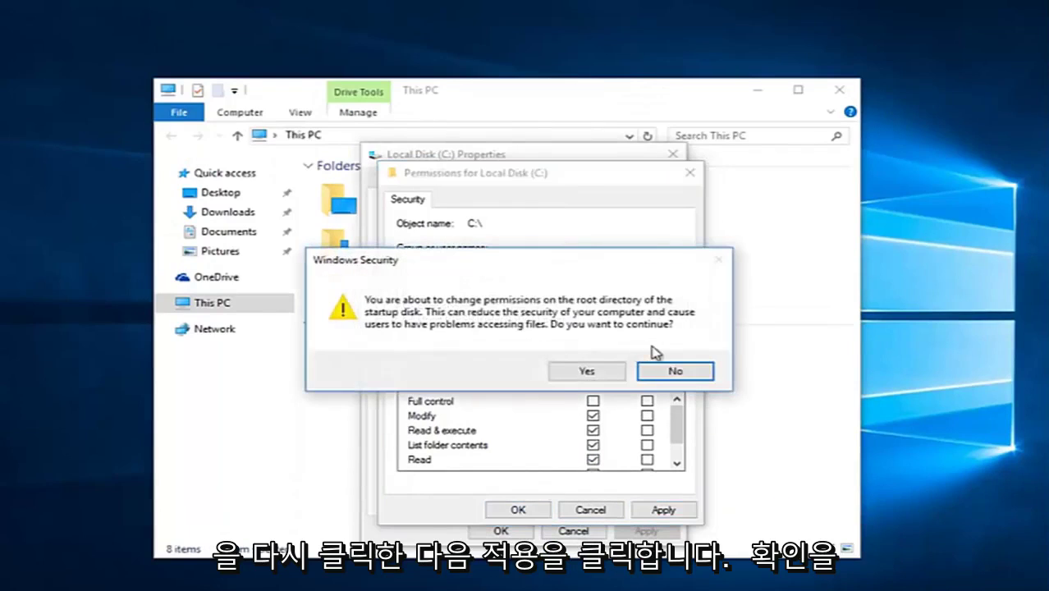
{"action": "left_click", "coordinate": [662, 370]}
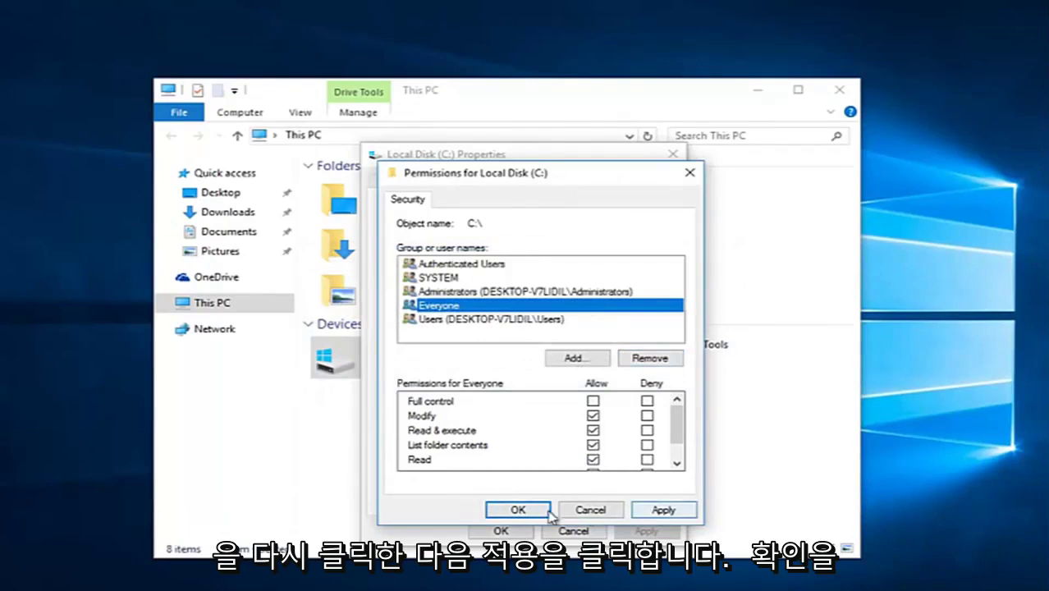
{"action": "left_click", "coordinate": [690, 173]}
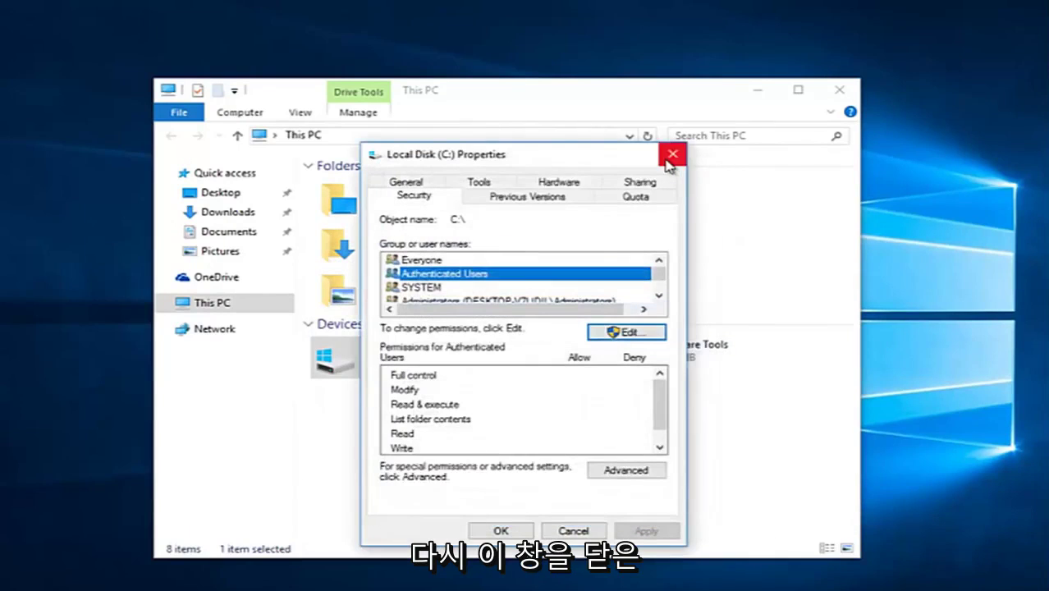
{"action": "left_click", "coordinate": [669, 159]}
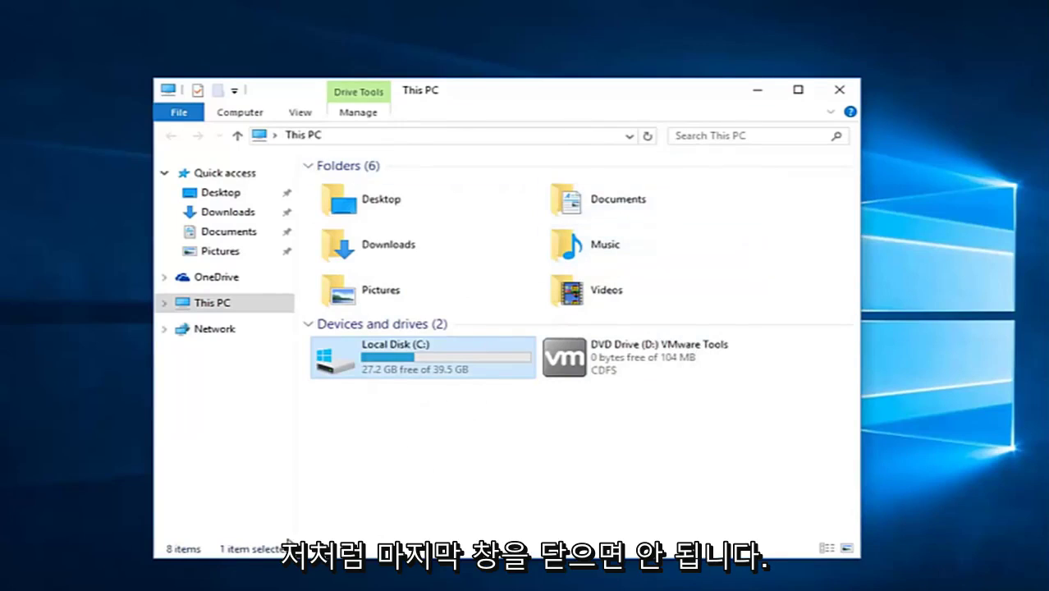
{"action": "left_click", "coordinate": [438, 446]}
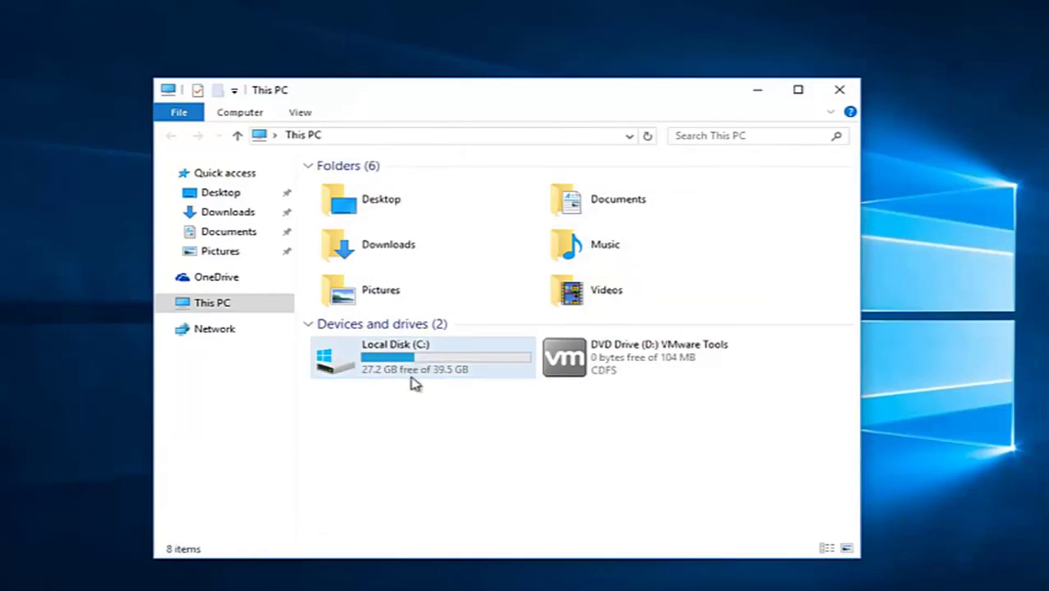